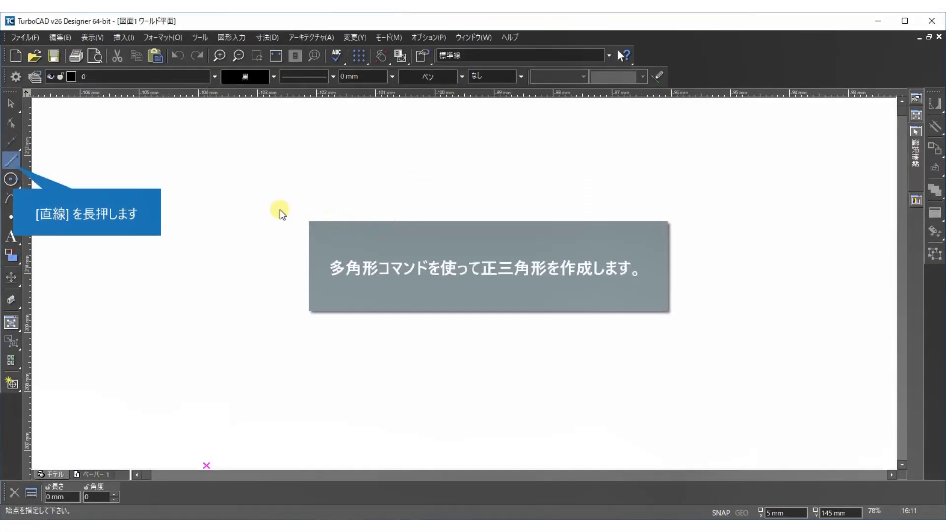
Set the Regular Polygon tool to 3 sides with edge mode enabled.
click(14, 165)
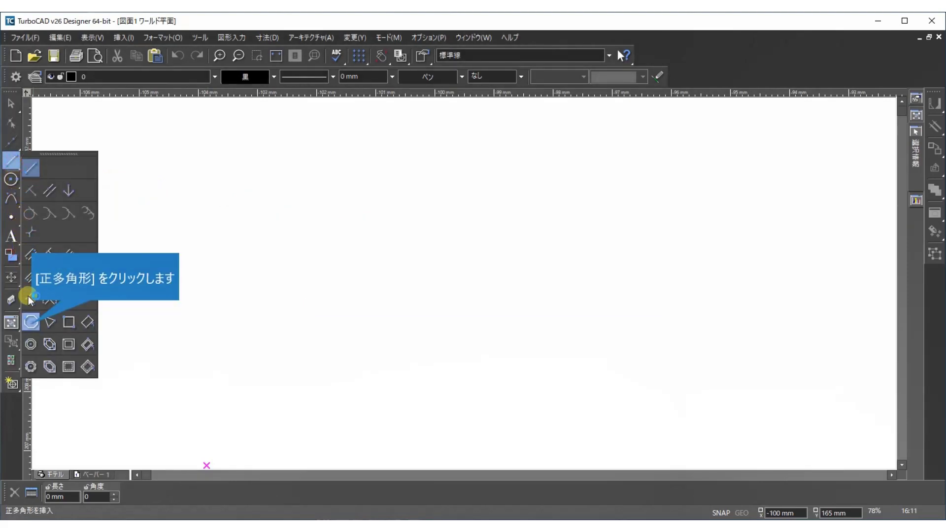
click(31, 322)
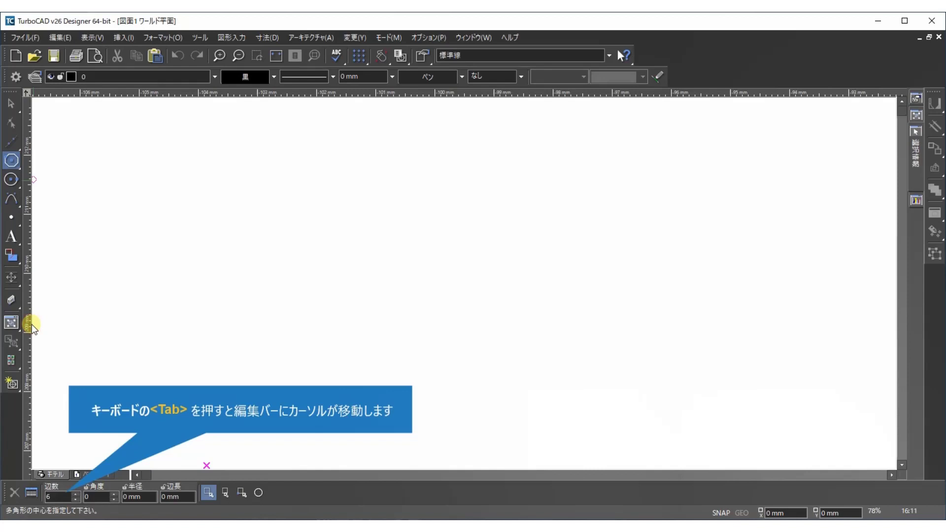
key(Tab)
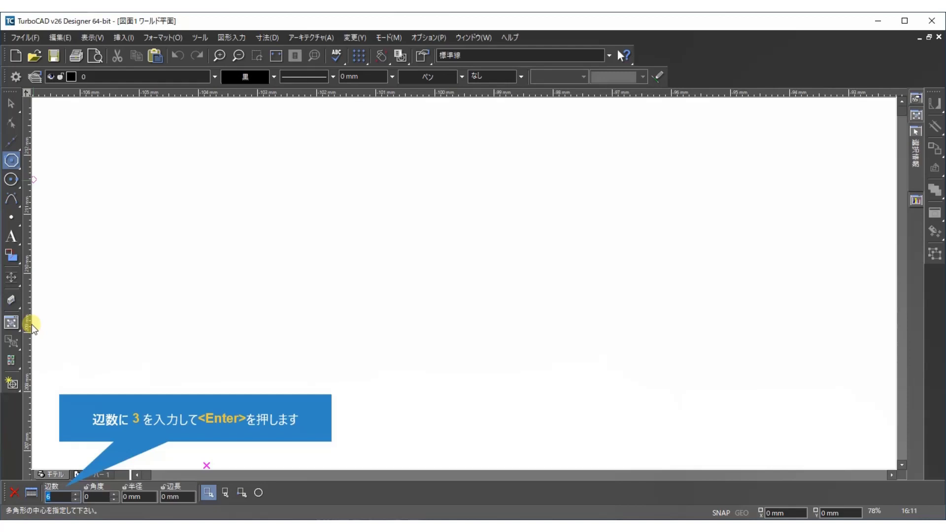
text(3)
key(Return)
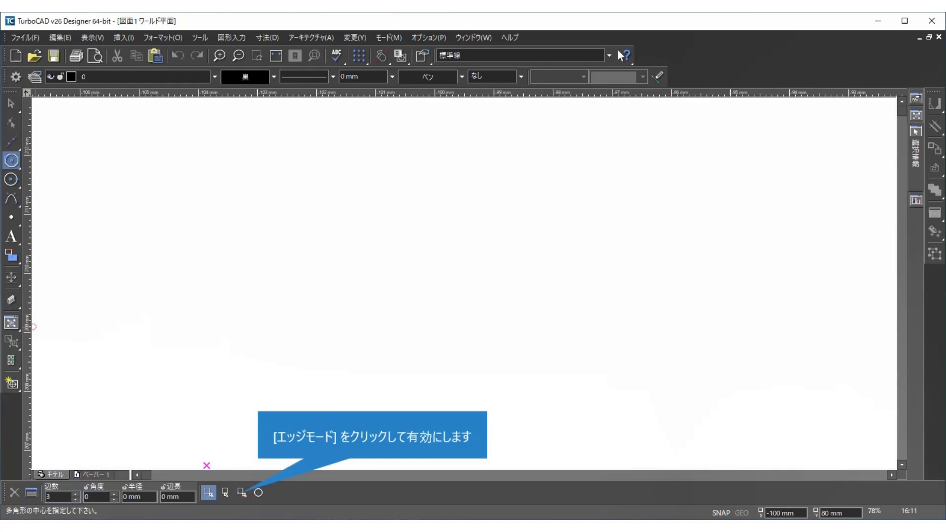
click(242, 492)
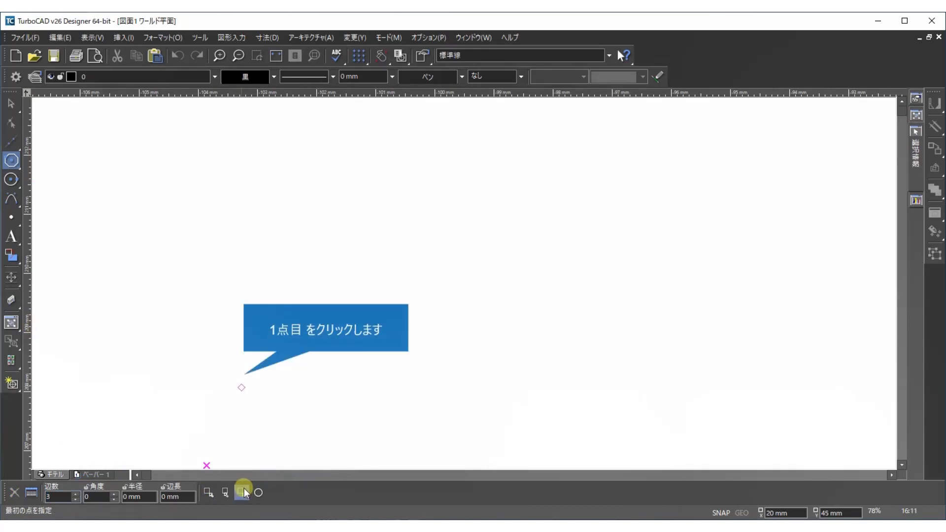
Place the base's first corner lower left and enter a 100 mm side length for the triangle.
click(242, 387)
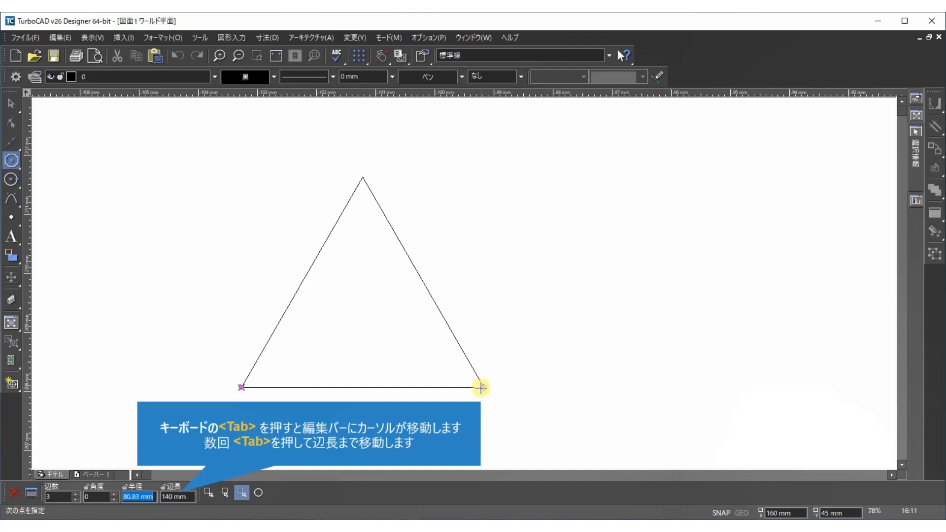
key(Tab)
text(1)
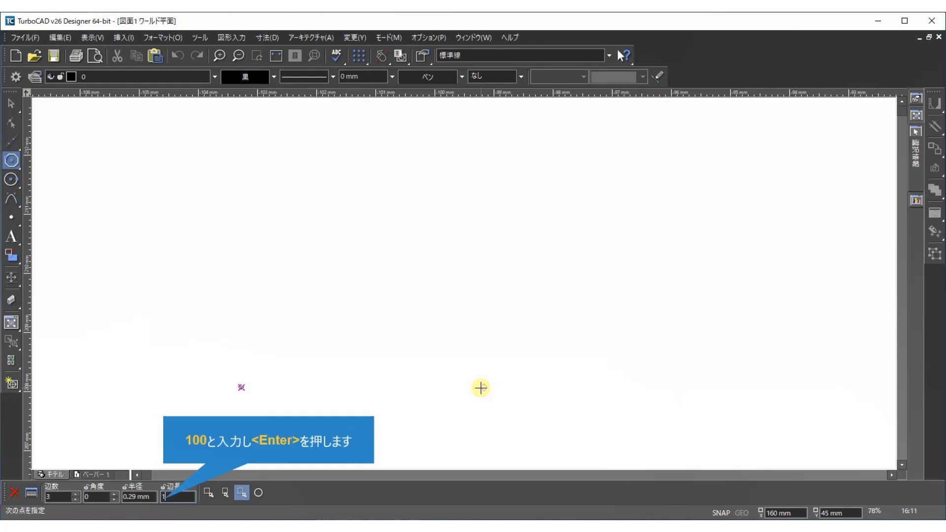
text(00)
key(Return)
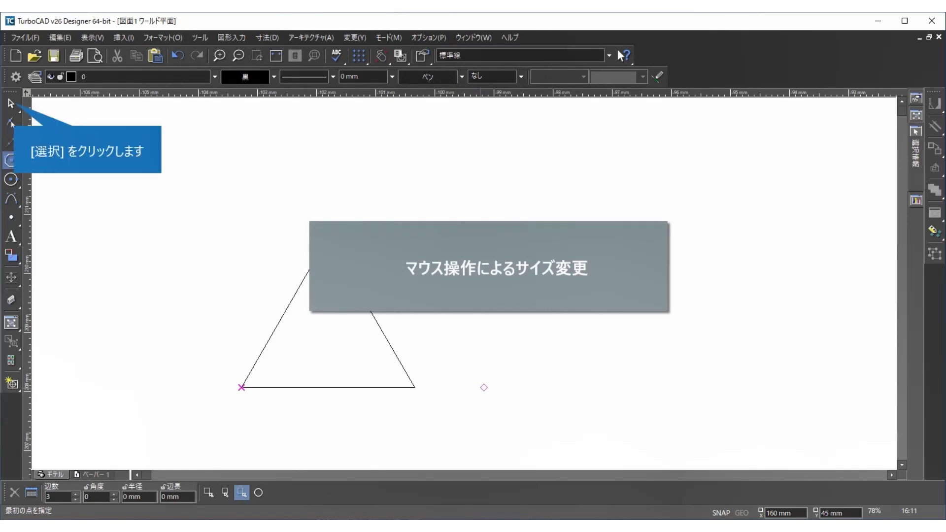
click(11, 104)
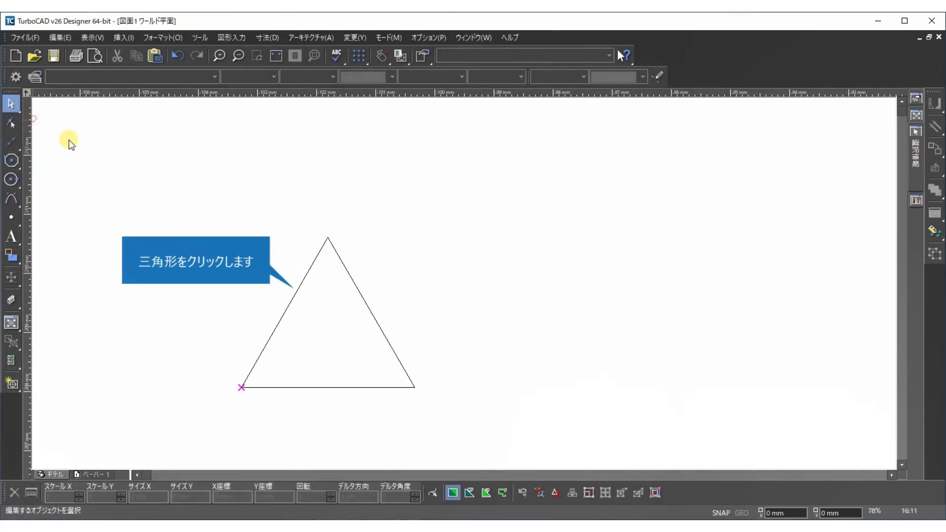
click(297, 296)
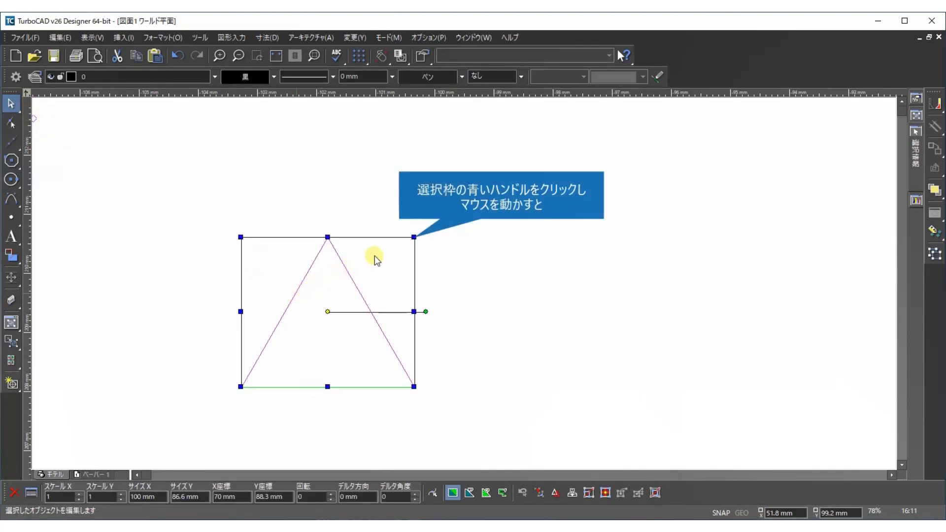
click(413, 237)
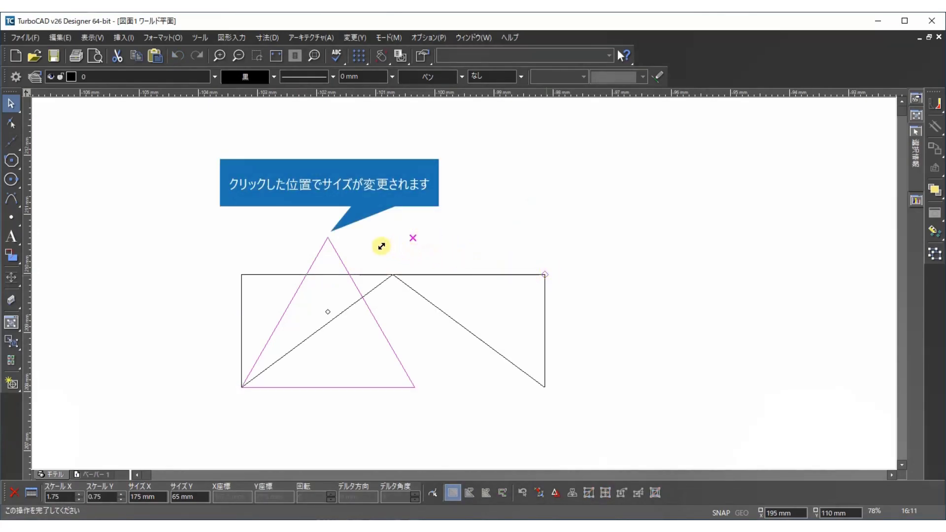
click(330, 237)
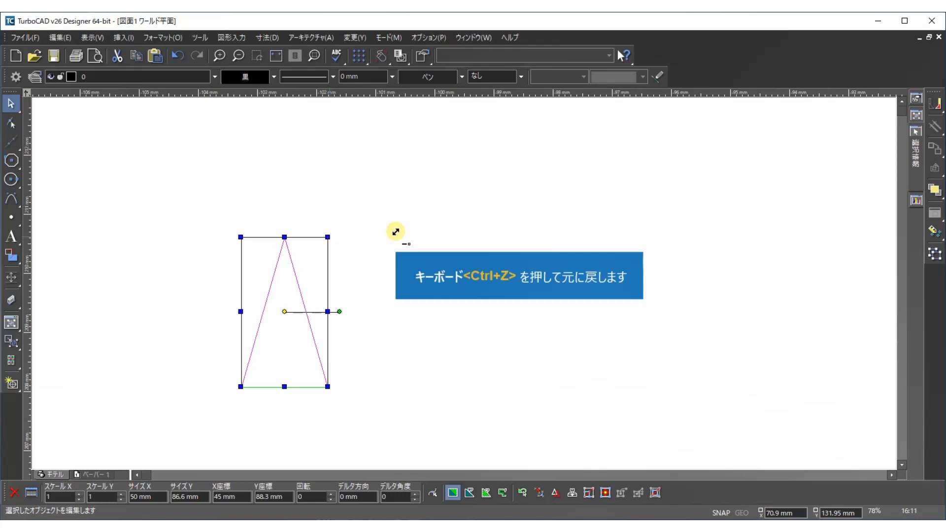
key(ctrl+z)
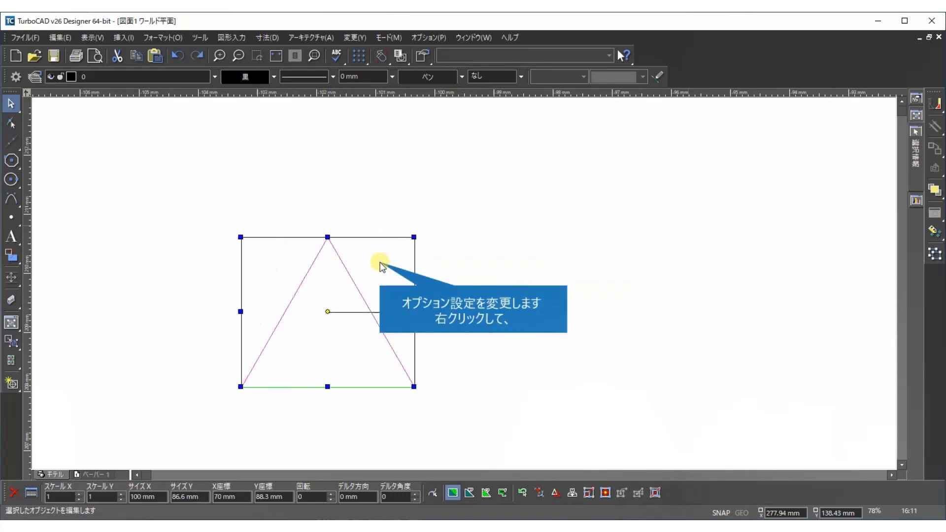
Enable Keep Aspect Ratio, test a proportional drag to 150.11 × 130 mm, then undo it.
right_click(380, 263)
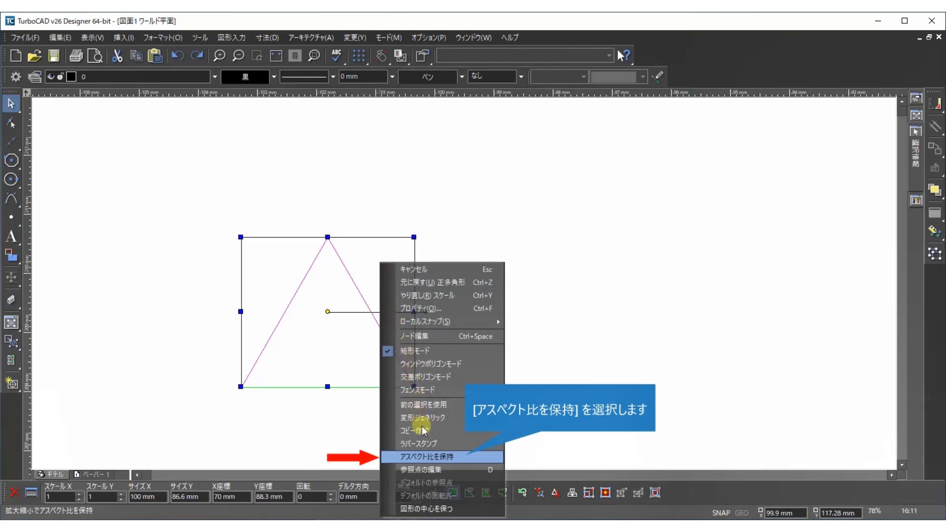
click(430, 454)
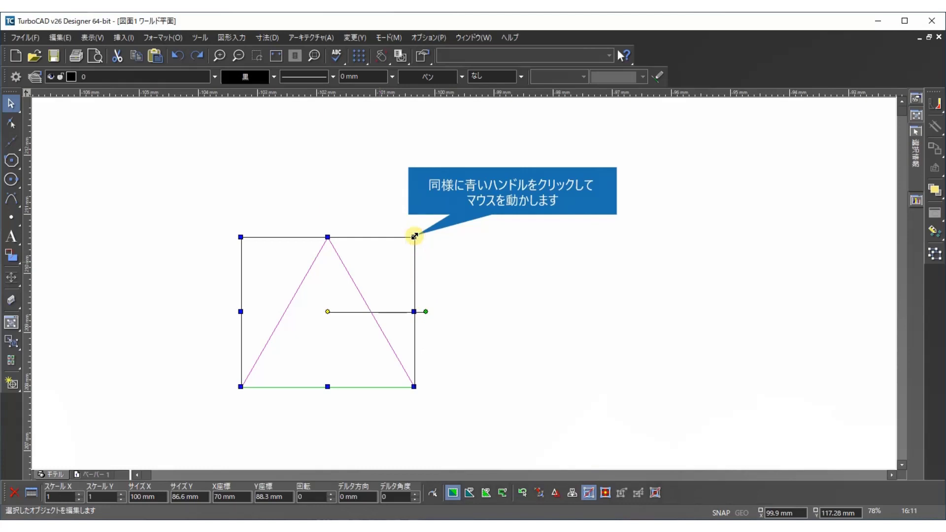
click(414, 236)
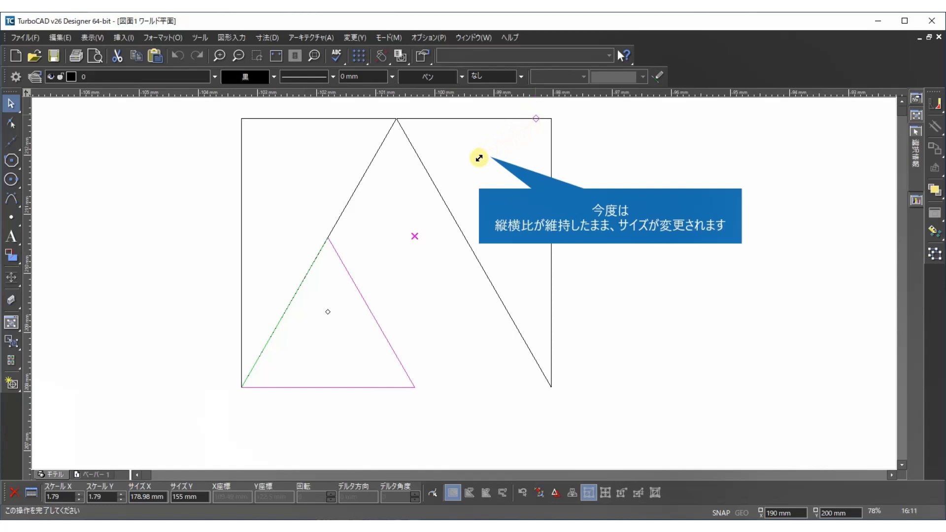
click(481, 155)
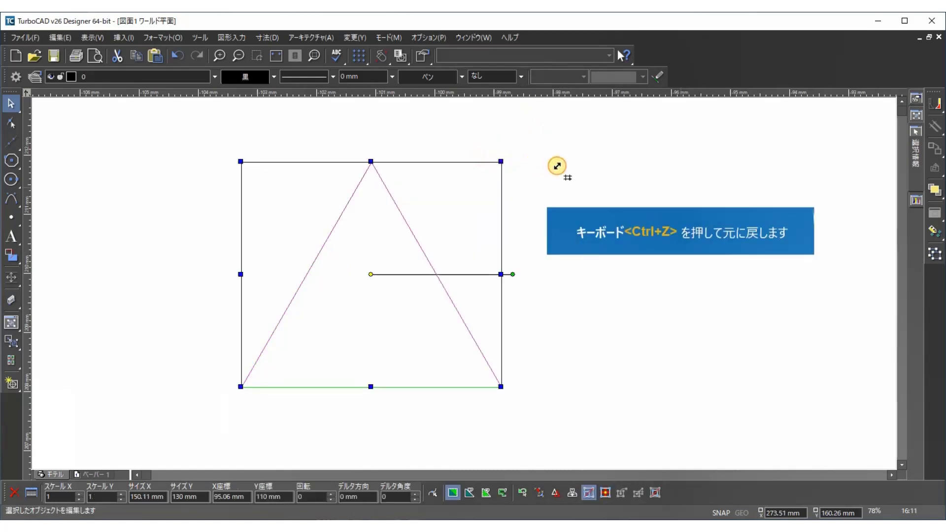
key(ctrl+z)
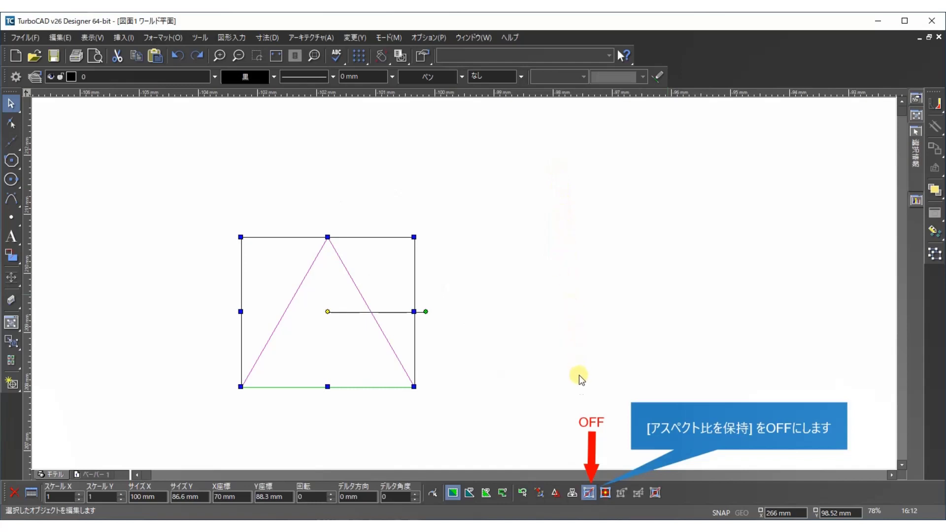
Turn off Keep Aspect Ratio and check the scale and size fields, leaving the triangle 100 × 86.6 mm.
click(589, 493)
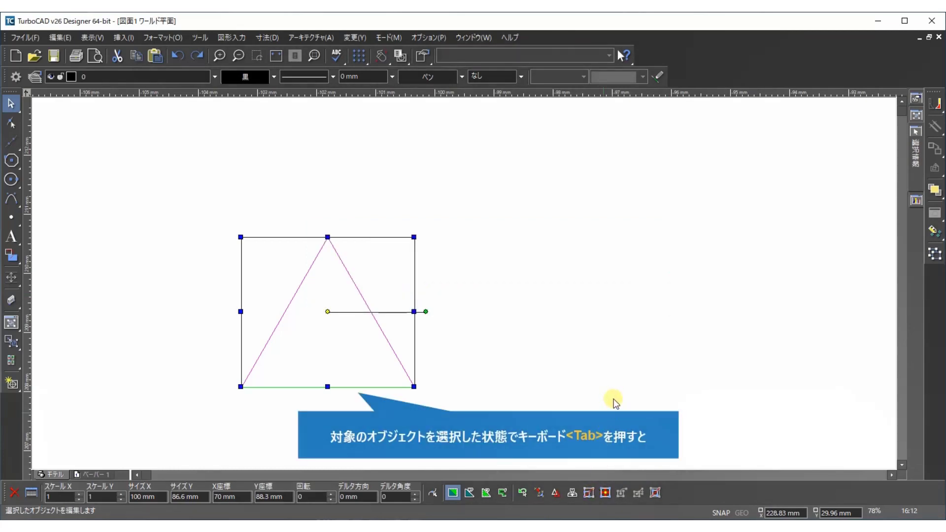
key(Tab)
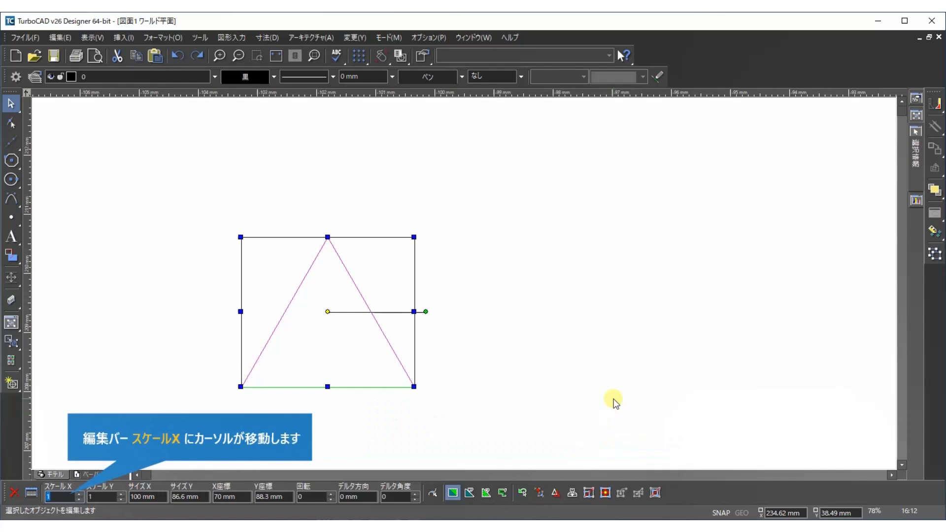
key(Tab)
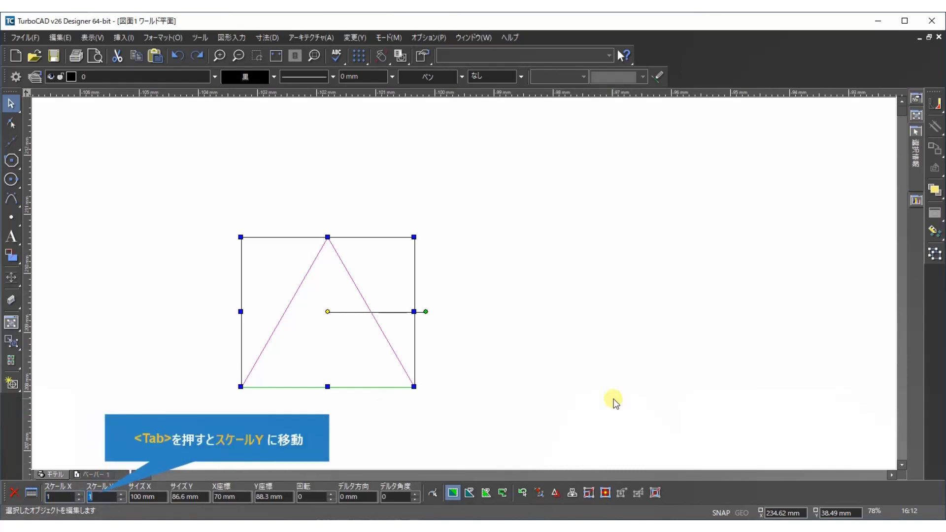
key(Tab)
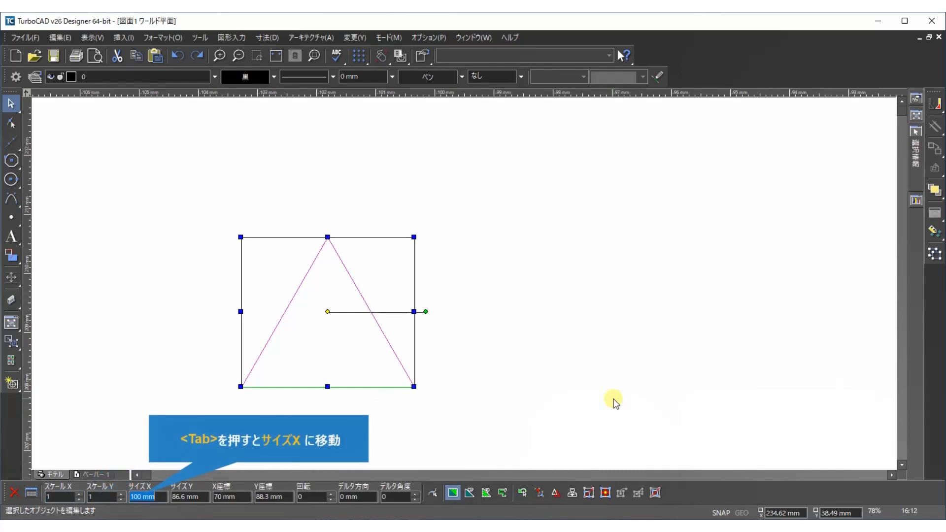
key(Tab)
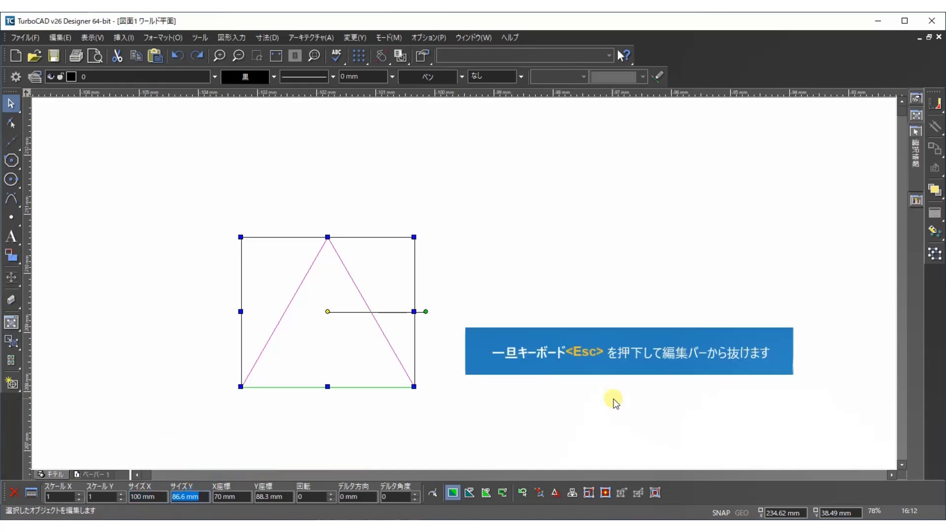
key(Escape)
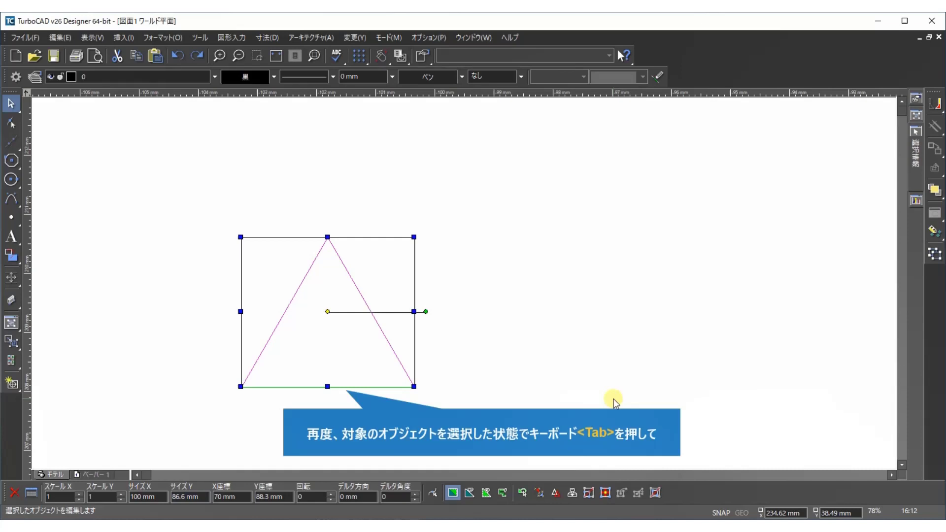
key(Tab)
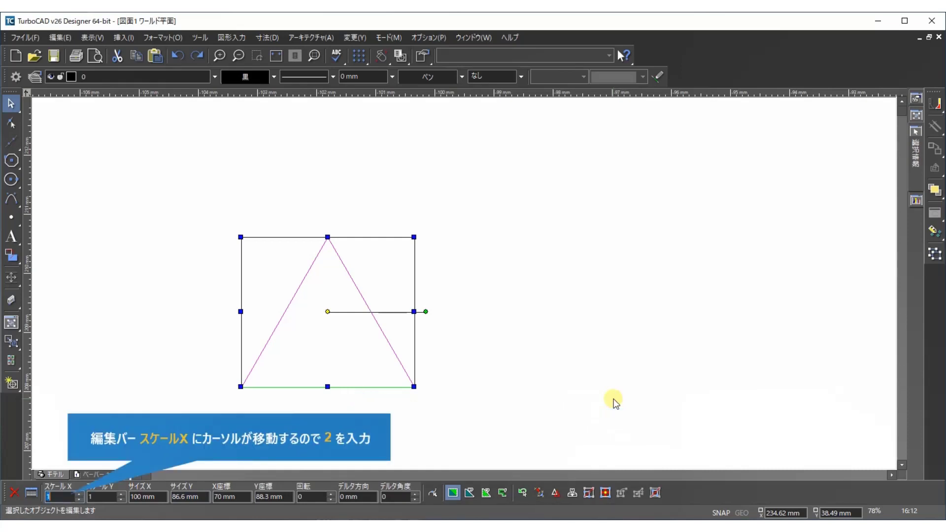
text(2)
key(Tab)
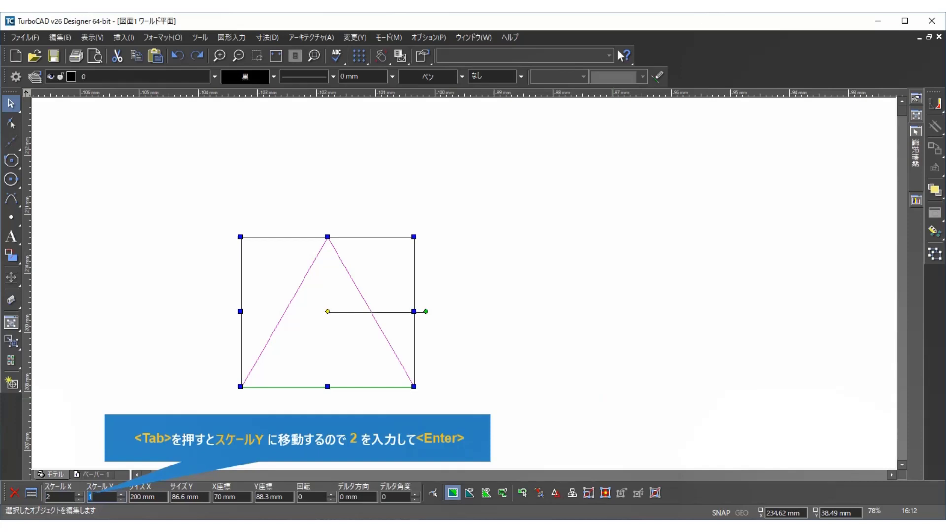
text(2)
key(Return)
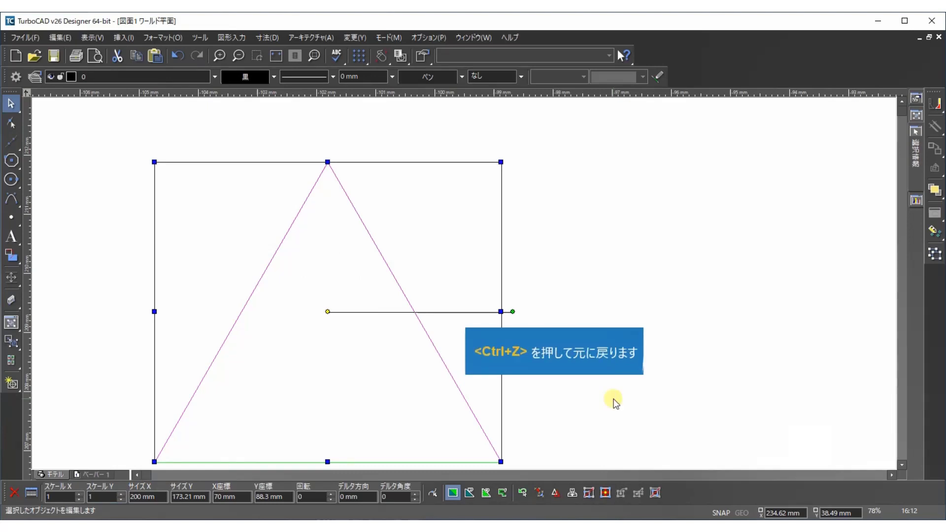
key(ctrl+z)
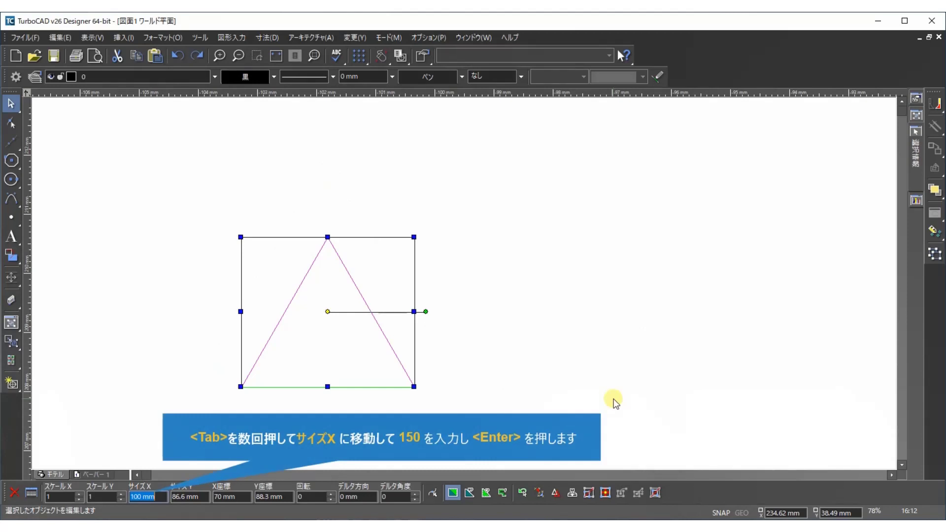
text(150)
key(Return)
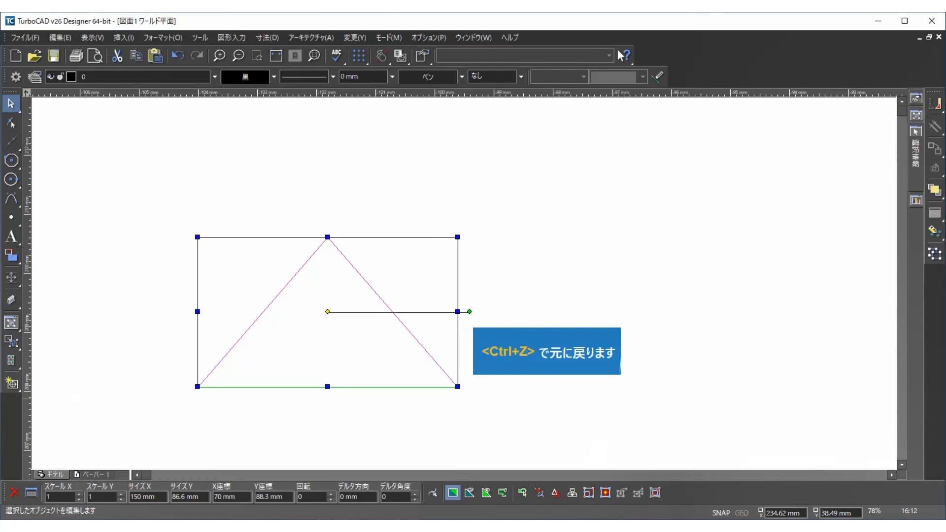
key(ctrl+z)
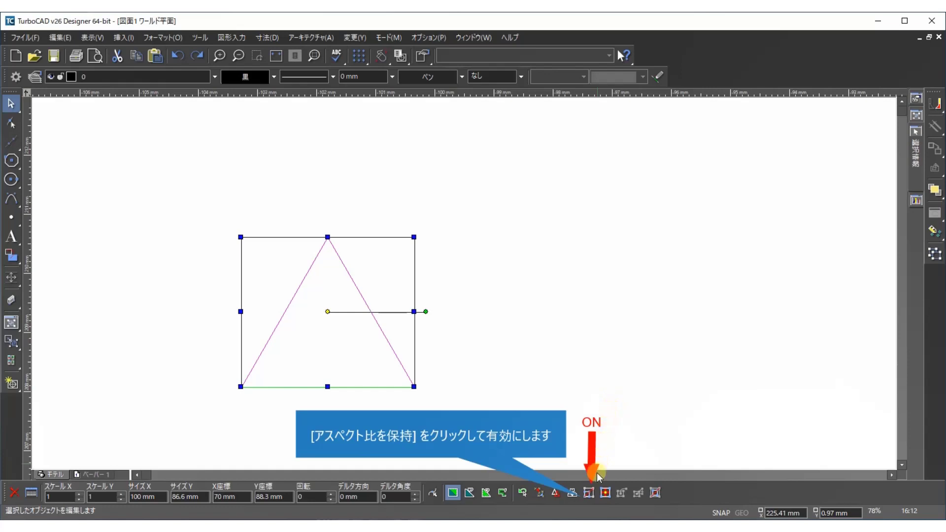
Re-enable Keep Aspect Ratio and enter a 150 mm width, scaling the triangle to 150 × 129.9 mm.
click(590, 493)
text(1)
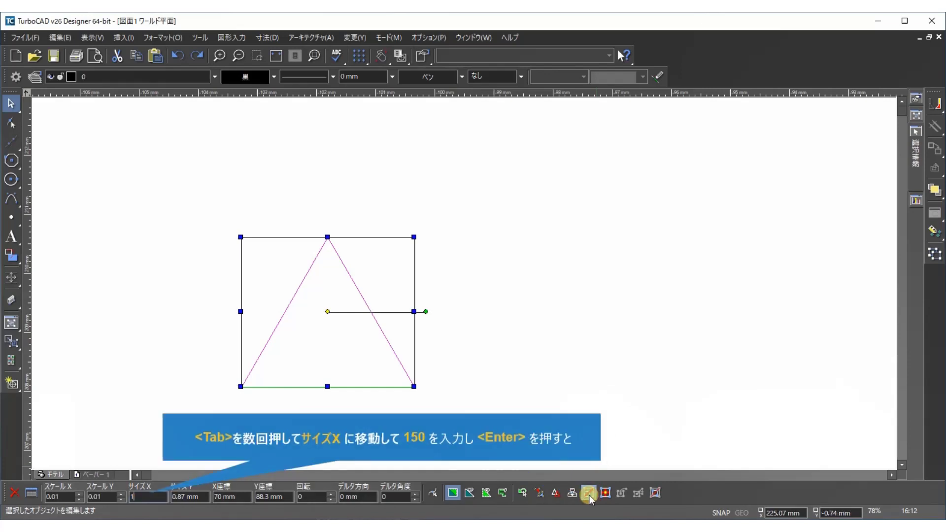
text(50)
key(Return)
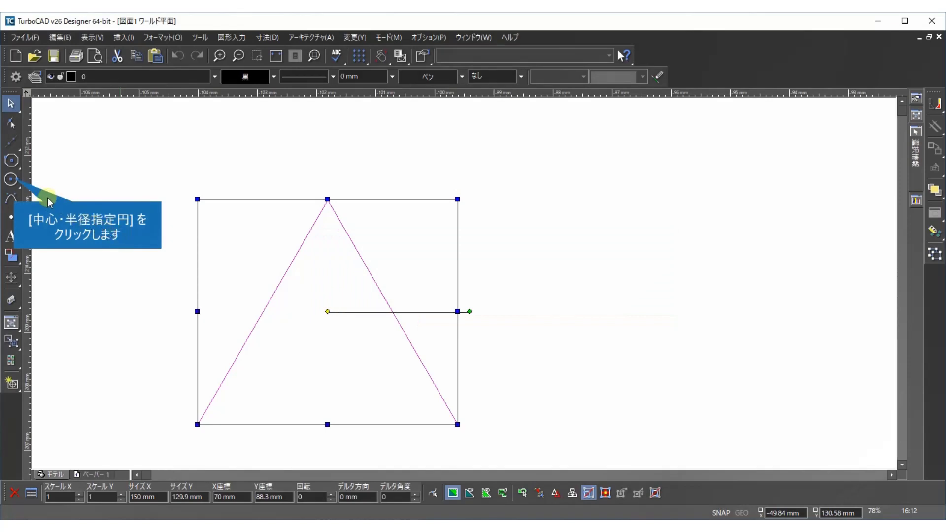
Draw a 20 mm-radius circle to the left of the triangle.
click(11, 179)
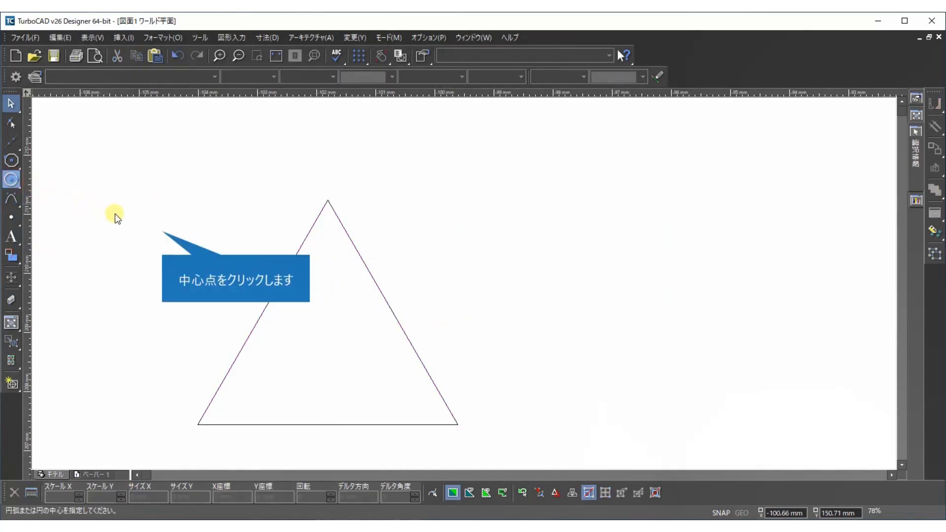
click(164, 231)
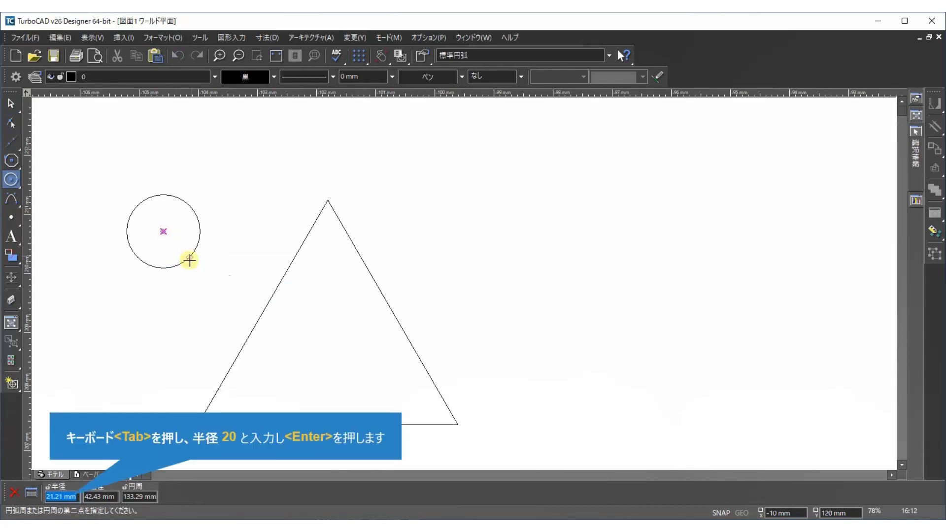
text(20)
key(Return)
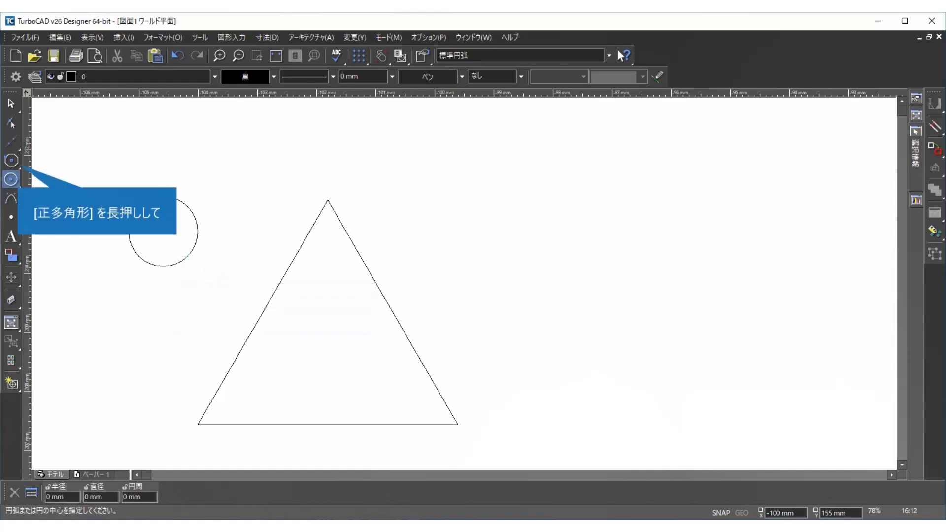
Draw a 50 mm horizontal line starting up and to the right of the triangle.
click(18, 164)
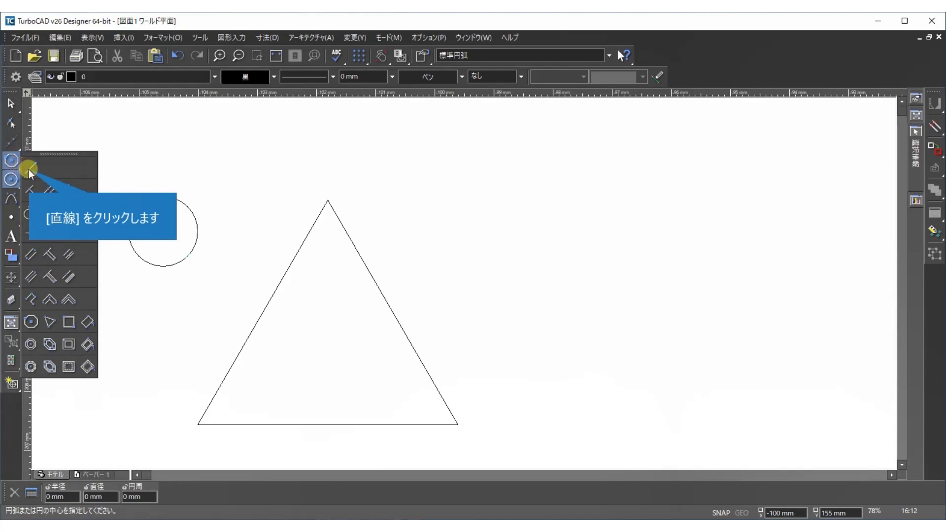
click(30, 169)
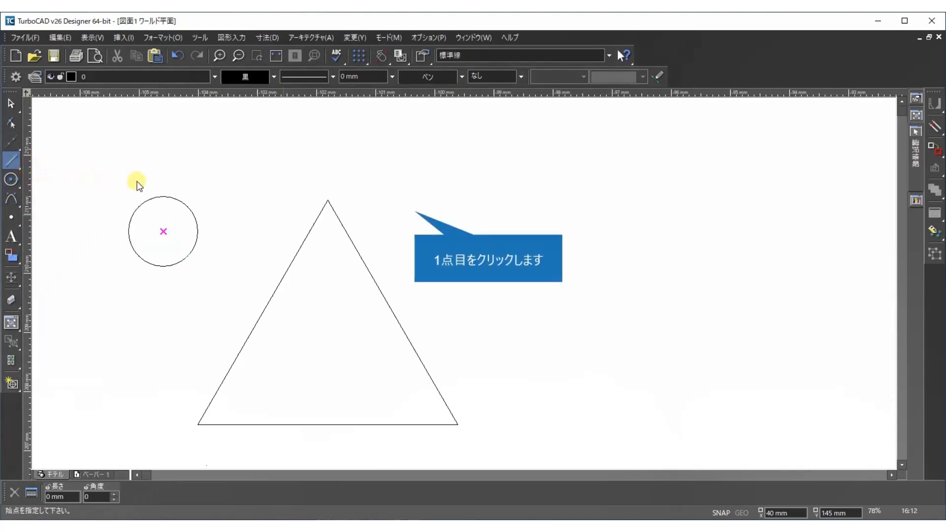
click(415, 213)
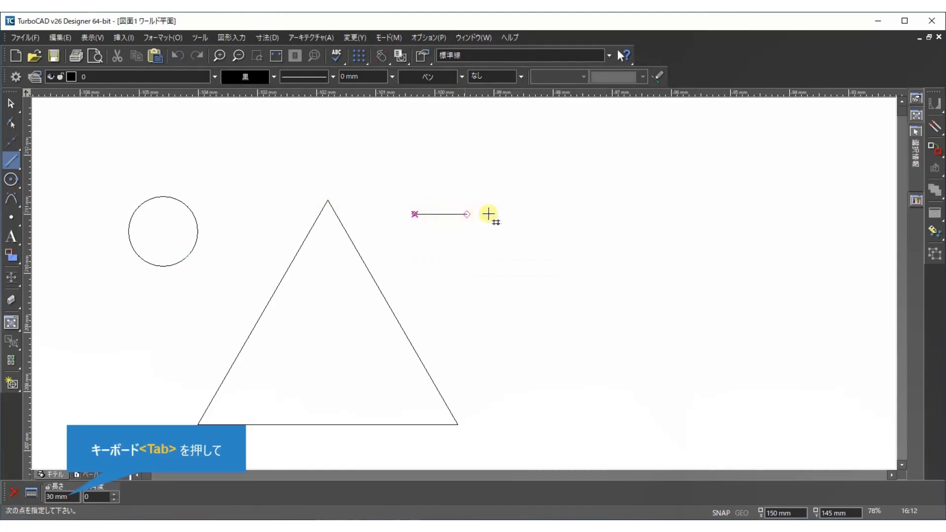
key(Tab)
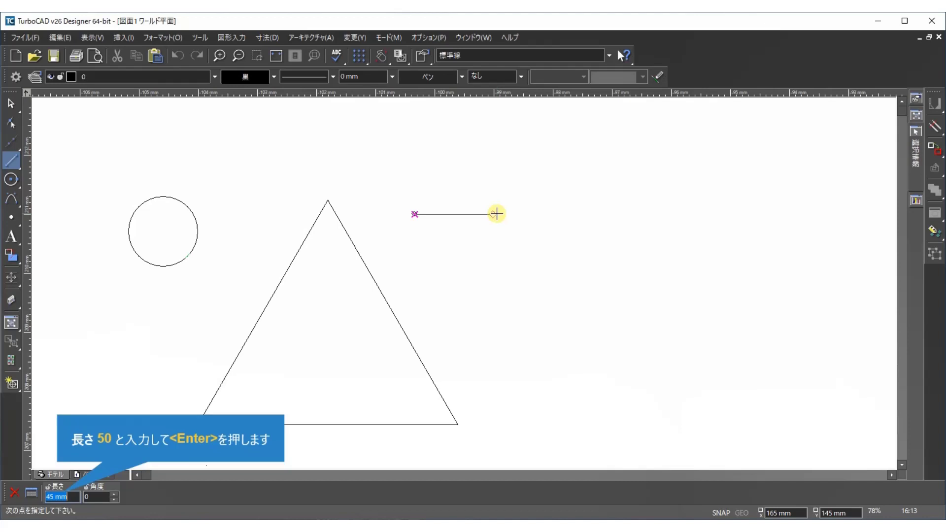
text(50)
key(Return)
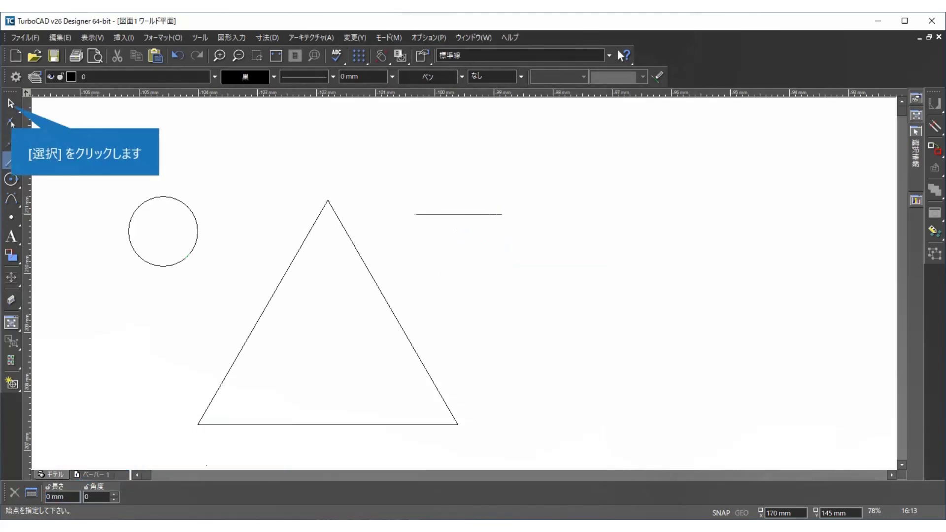
Select the circle and change its Radius to 50 mm in the Selection Info palette's Metrics.
click(11, 103)
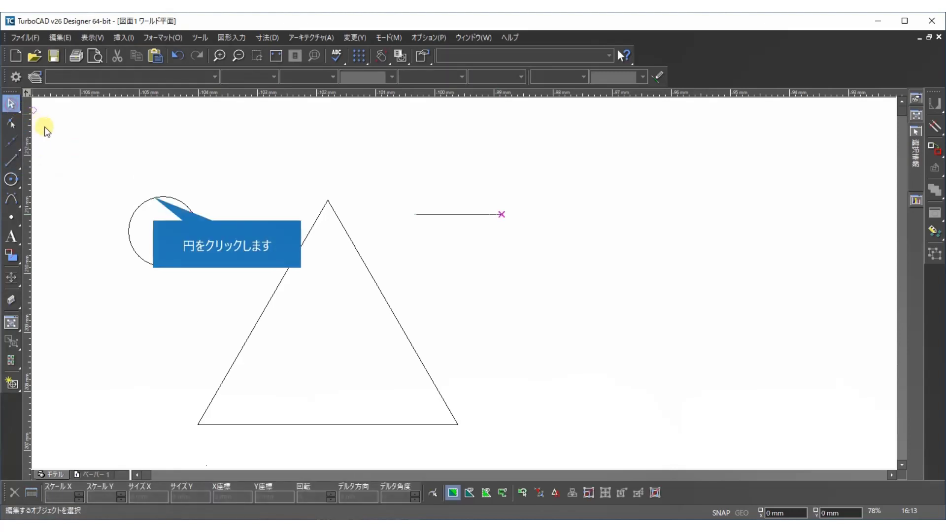
click(164, 197)
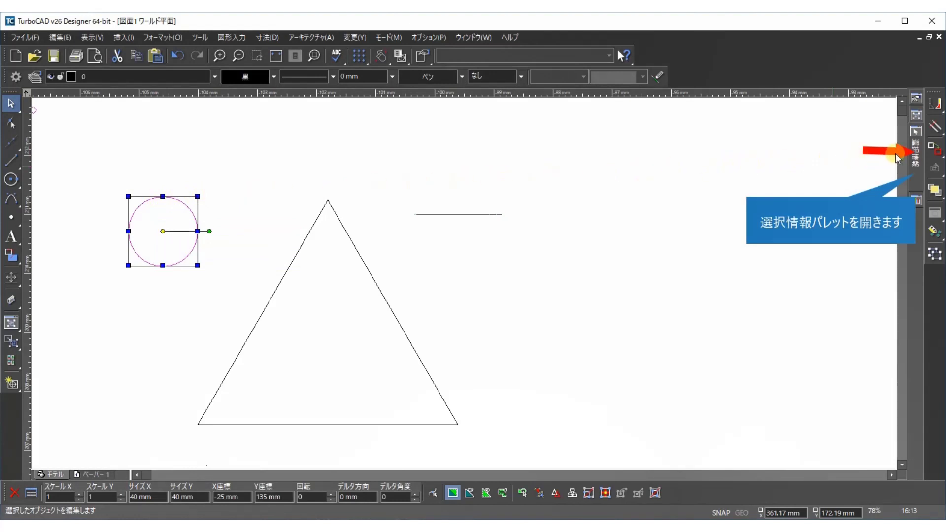
click(915, 153)
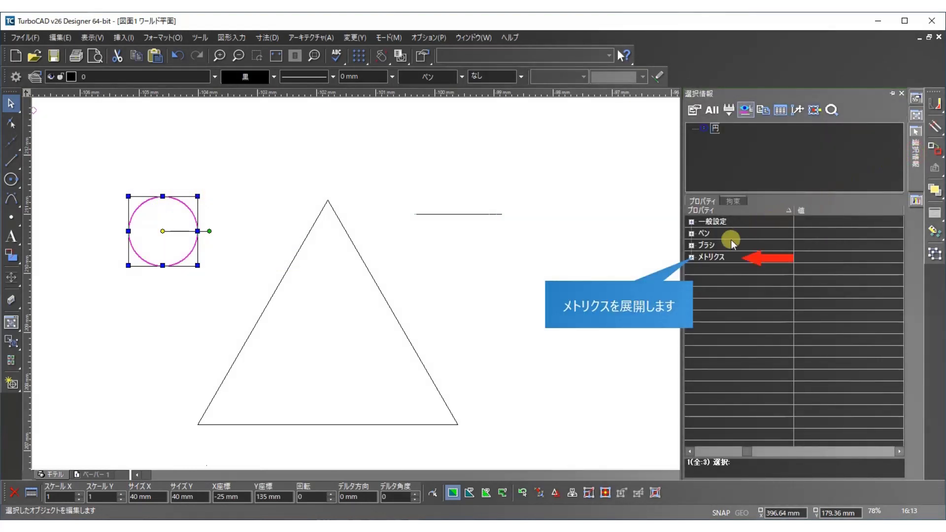
click(692, 256)
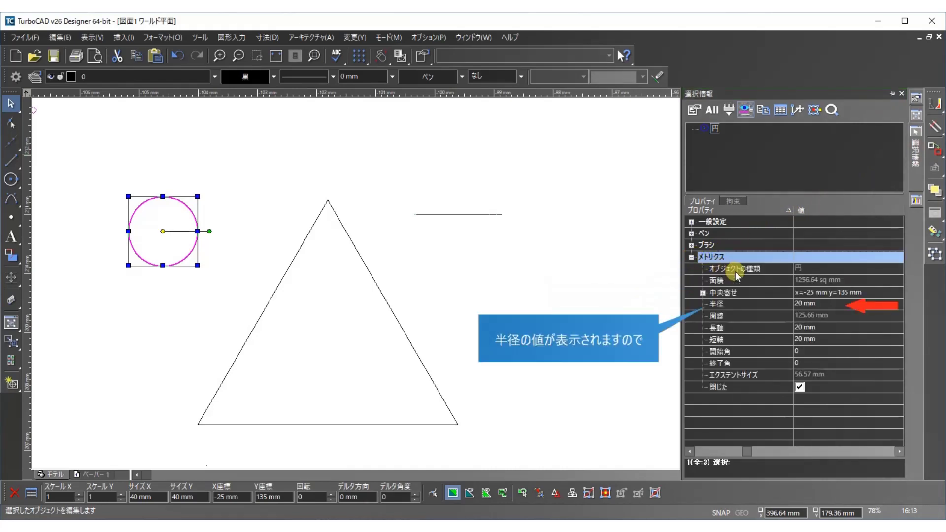
click(819, 300)
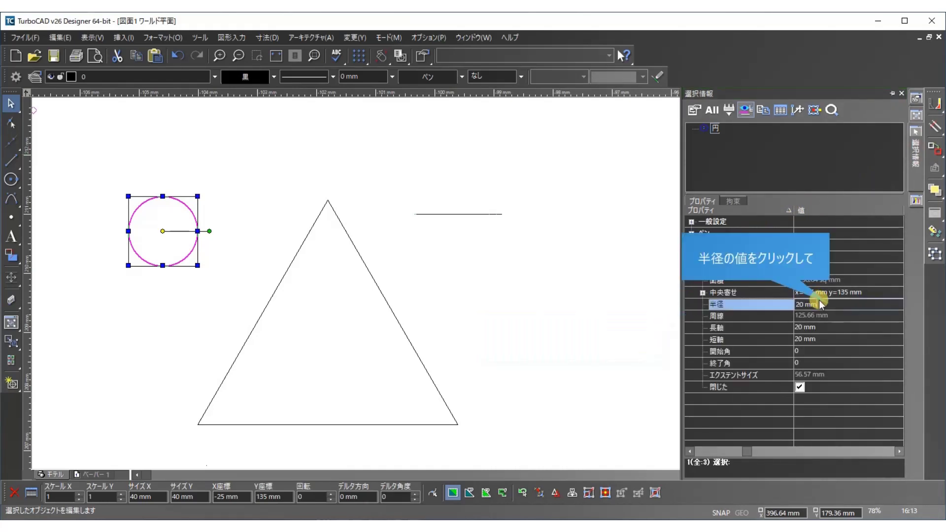
double_click(831, 304)
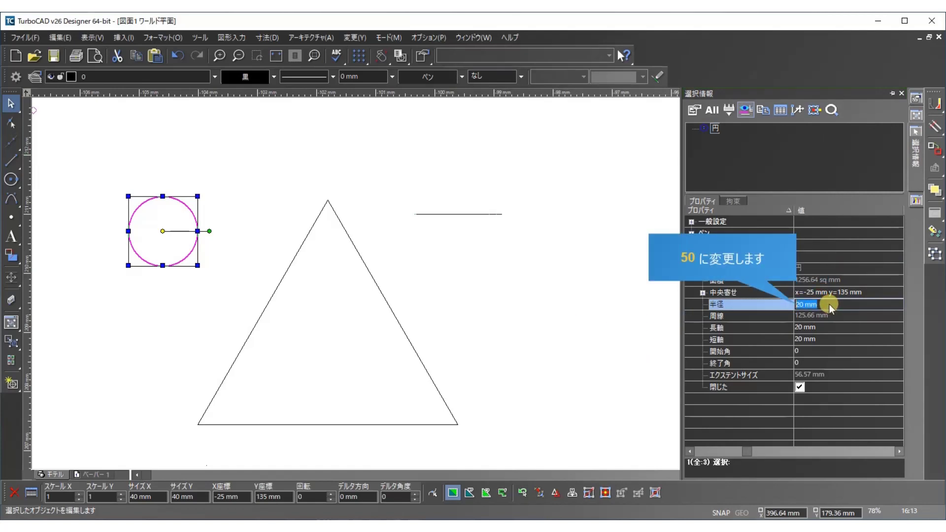
text(50)
key(Return)
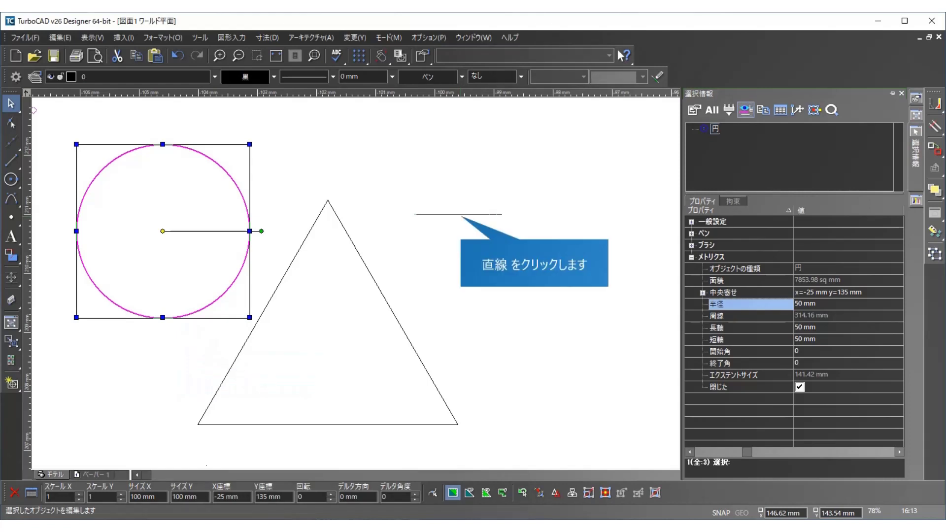
Select the horizontal line and set its Length to 100 mm in Selection Info.
click(459, 214)
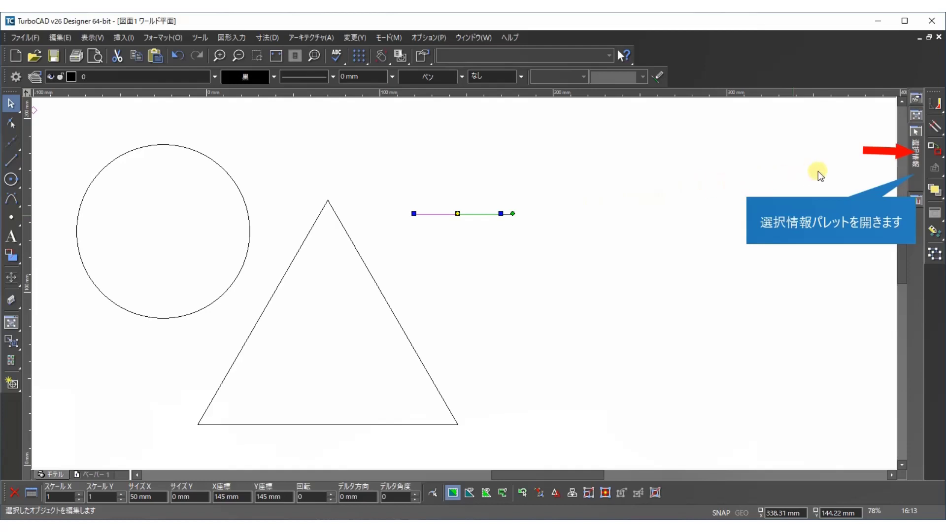
click(906, 159)
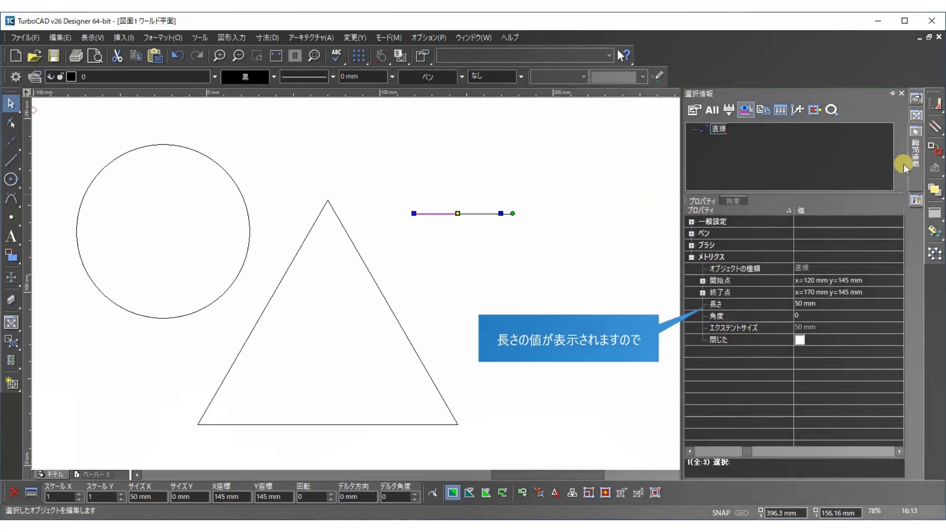
click(815, 304)
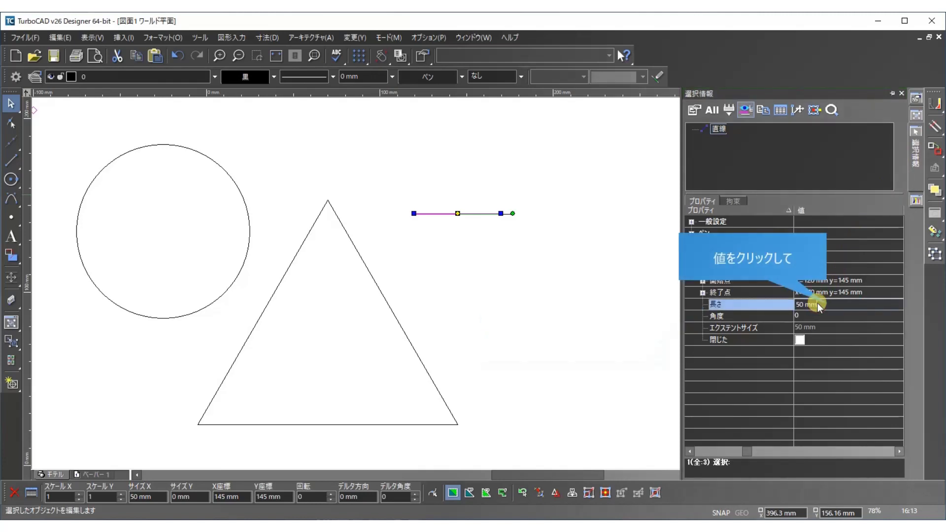
click(828, 304)
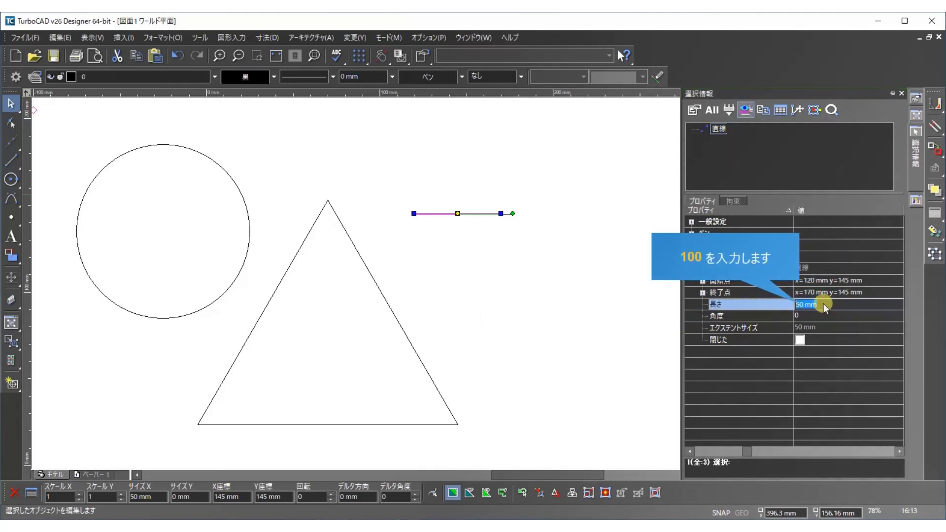
text(100)
key(Return)
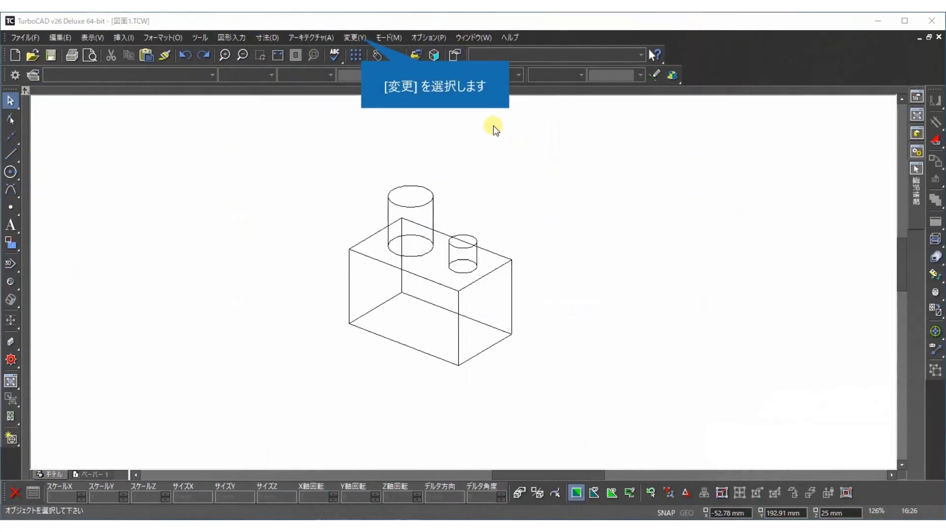
Start a Scale transform on the block, with reference points at its bottom-left and front bottom corners.
click(362, 37)
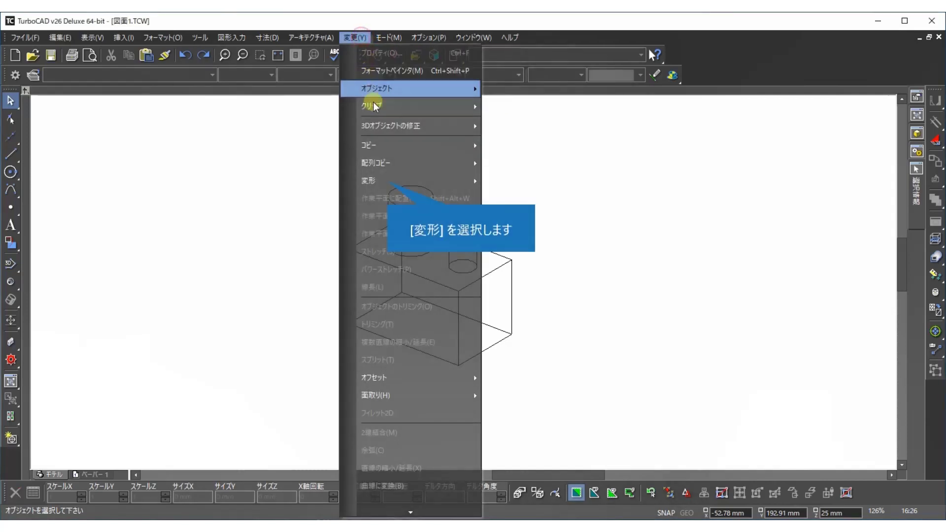
click(389, 181)
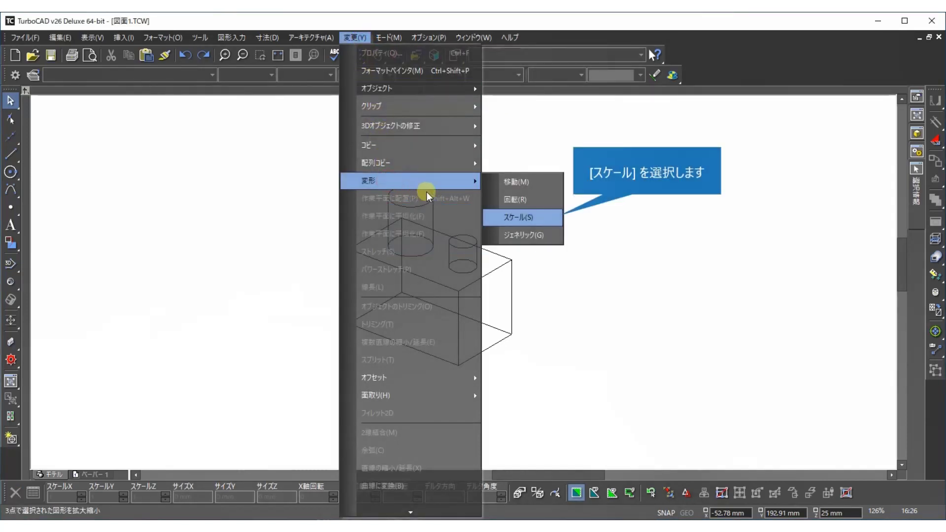
click(514, 217)
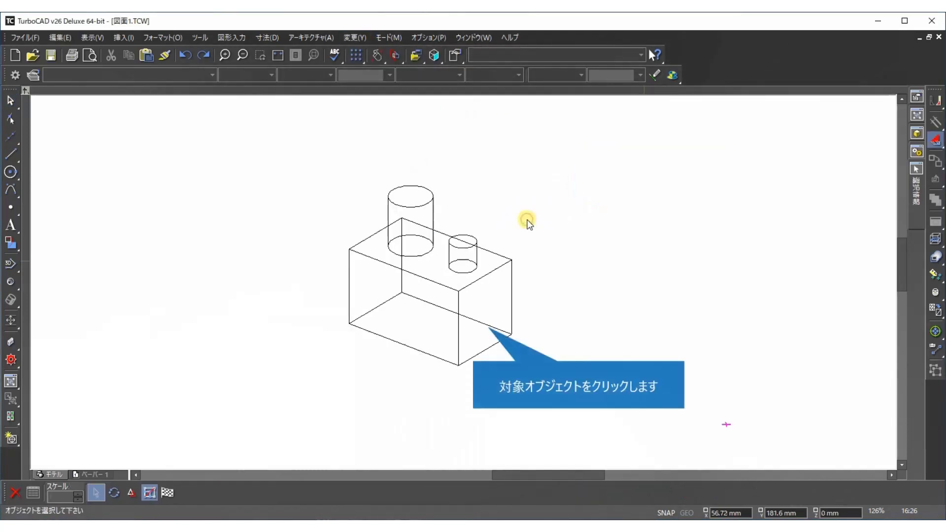
click(458, 288)
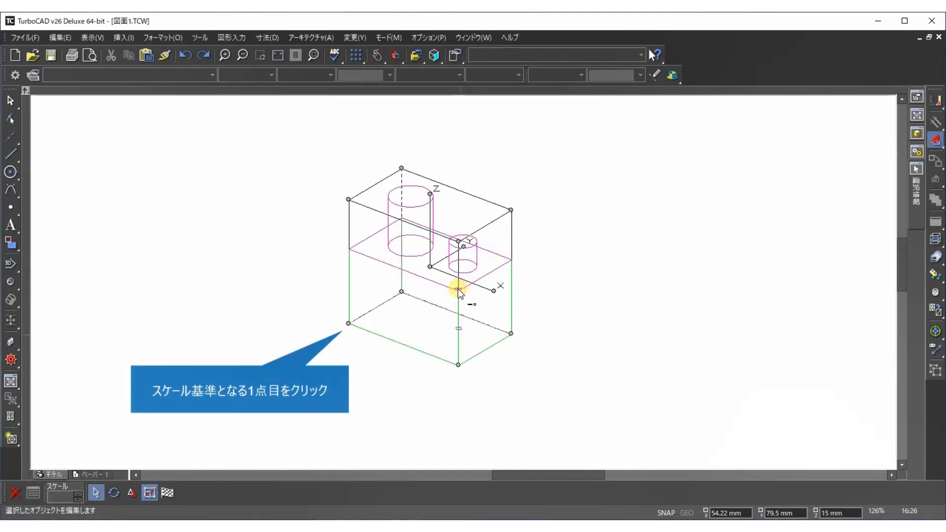
click(359, 321)
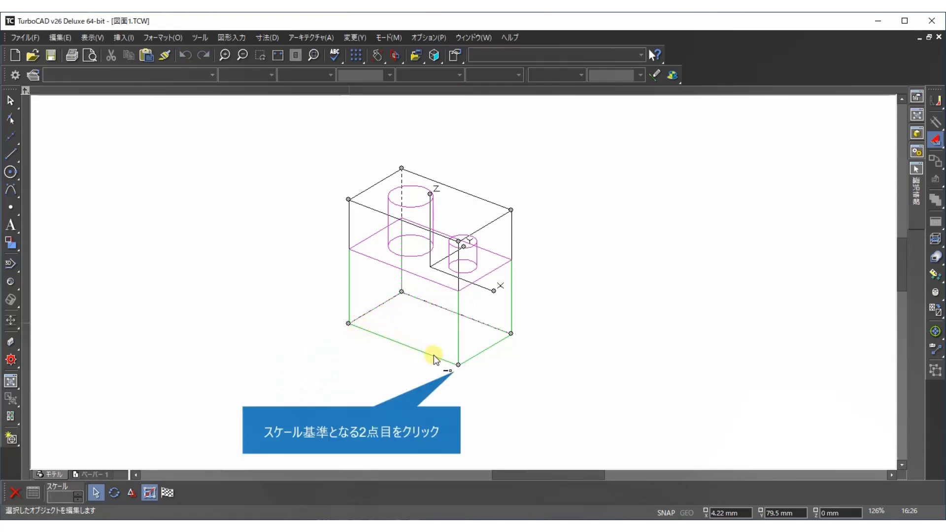
click(458, 365)
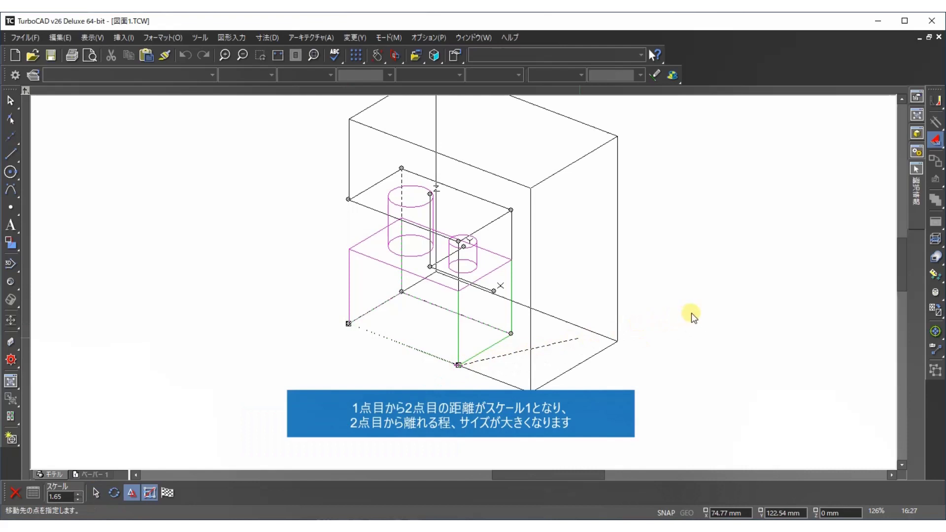
Apply a scale factor of 3 with Keep Original Object off, giving a 150 × 90 × 150 mm block.
scroll(464, 283, down, 2)
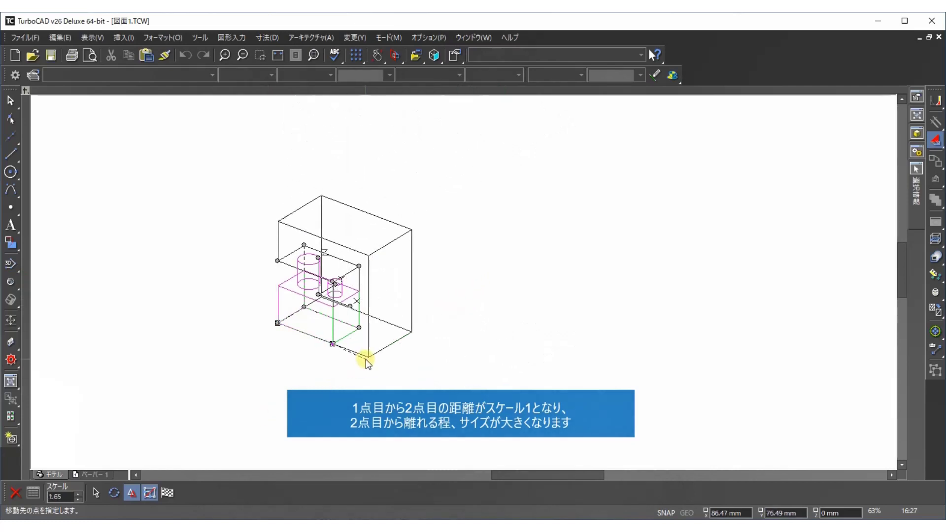
key(Tab)
text(3)
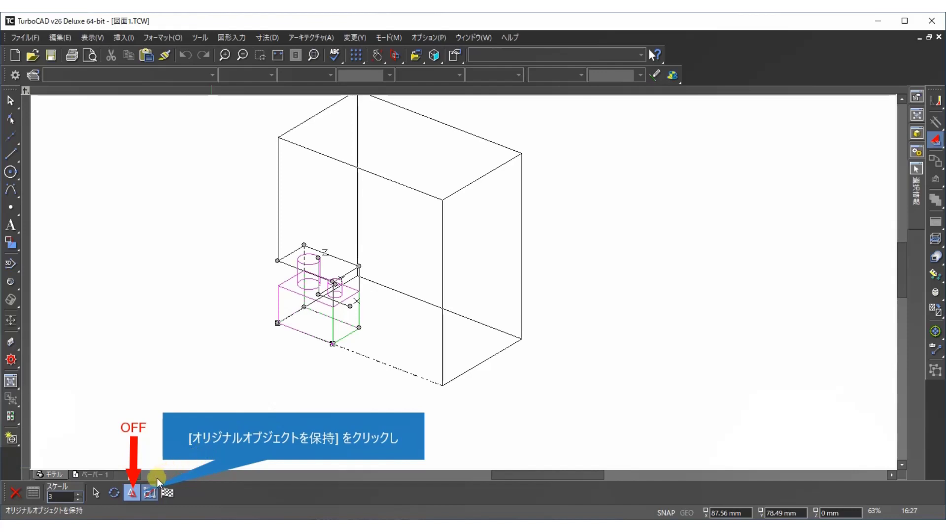
click(133, 492)
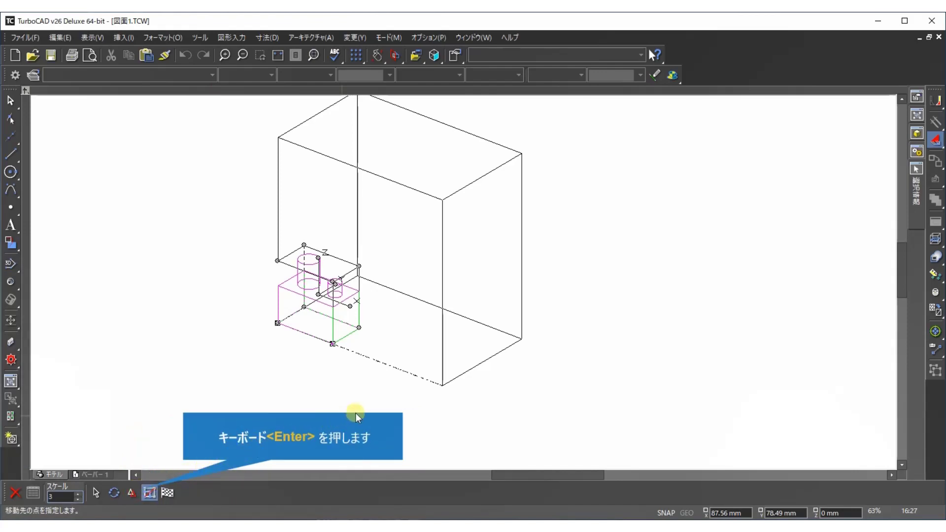
key(Return)
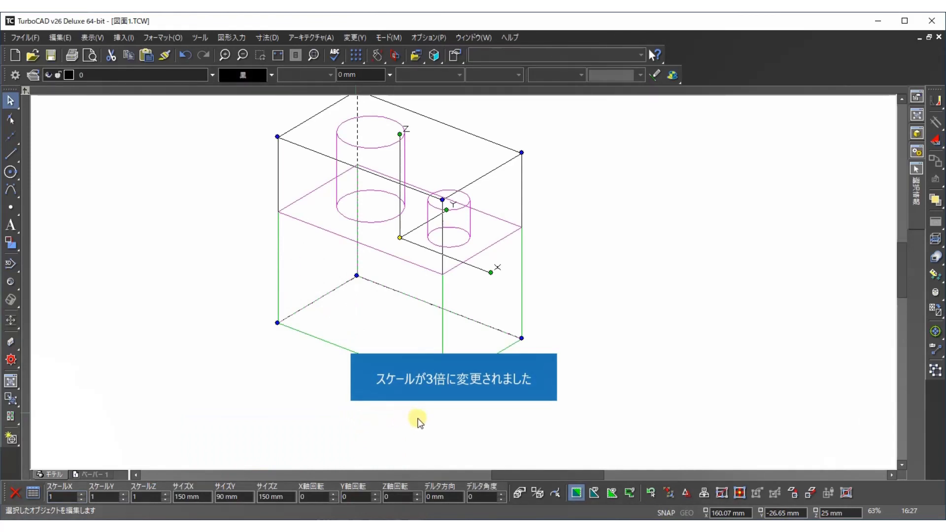